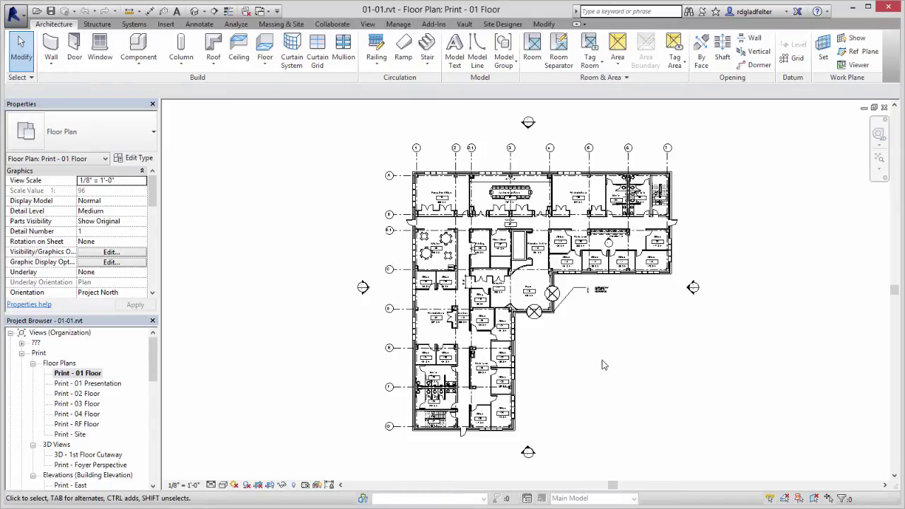
Review the DWG export settings for the 01 Floor plan, then cancel the export
click(14, 13)
mouse_move(35, 178)
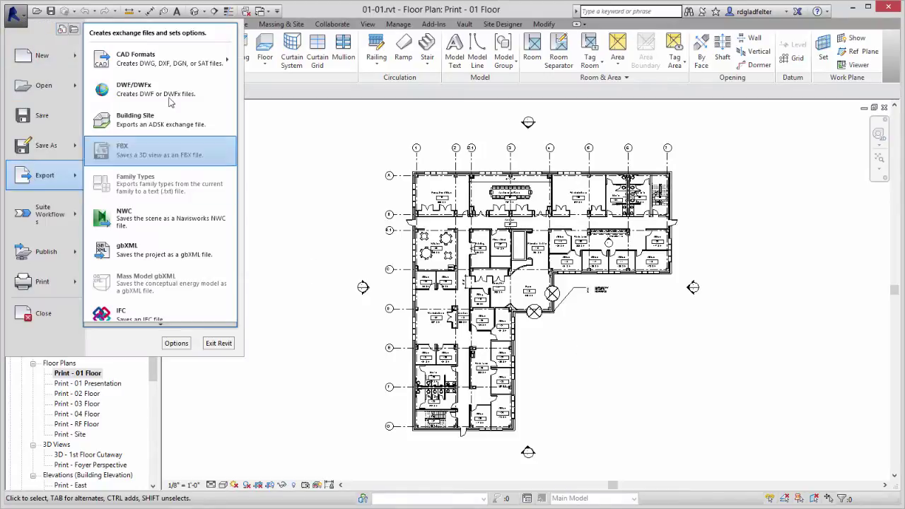
mouse_move(167, 70)
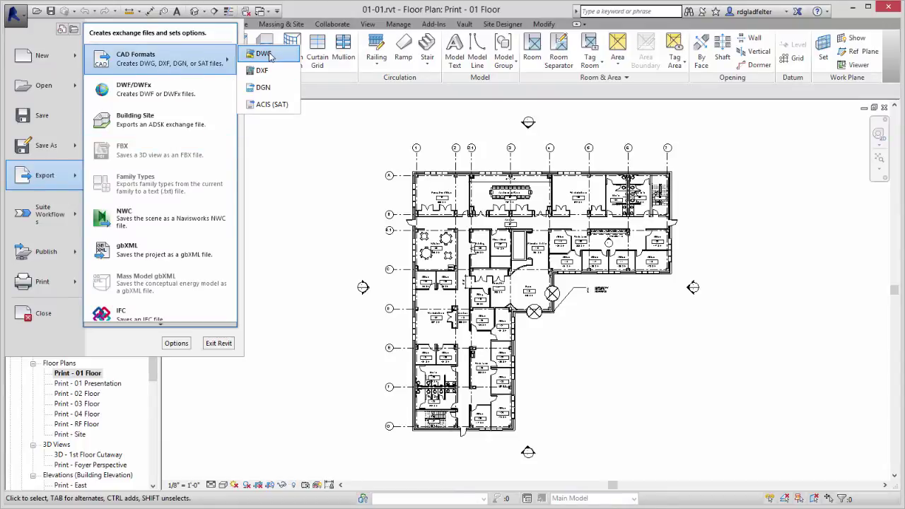
click(270, 57)
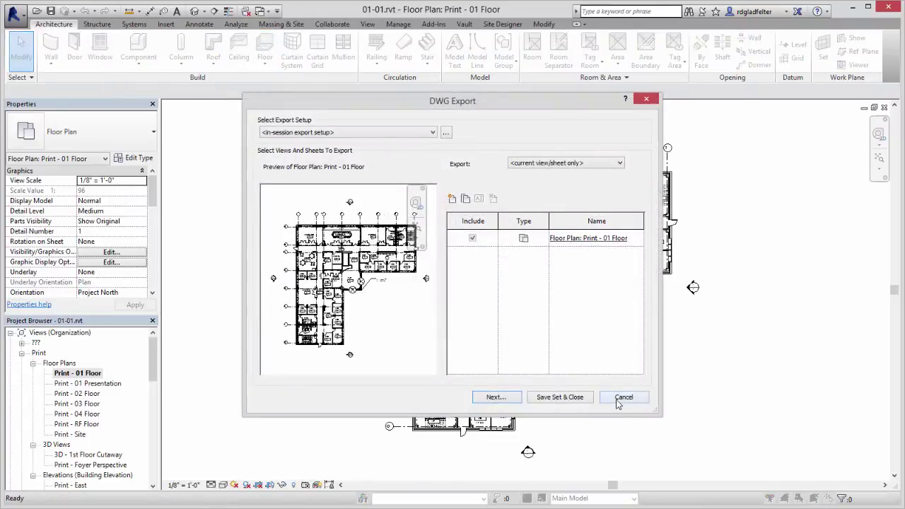
click(618, 400)
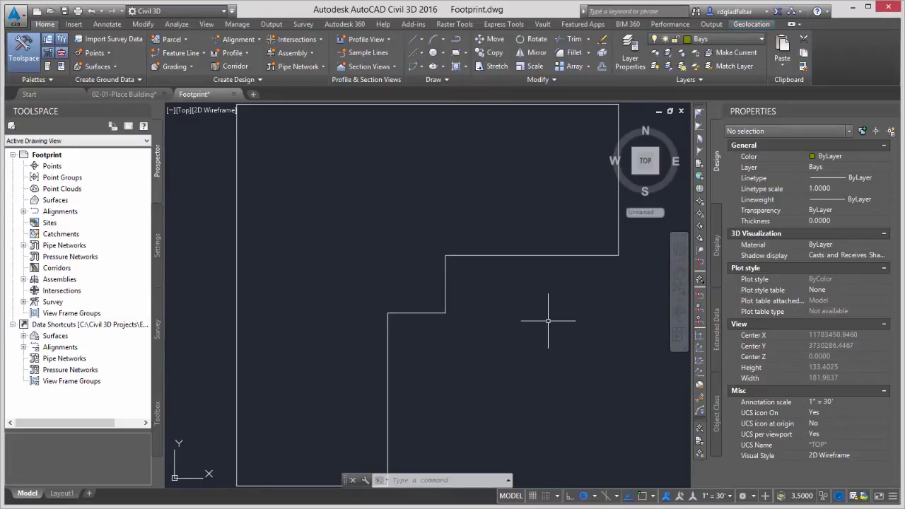
Leave the Footprint outline, zoom out, and switch to the 02-01-Place Building drawing
key(Escape)
key(Escape)
scroll(525, 356, down, 2)
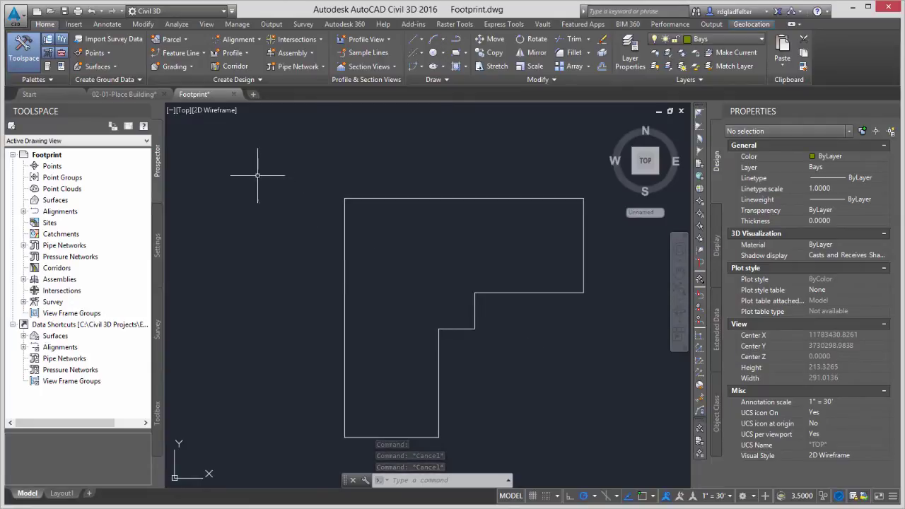
click(134, 93)
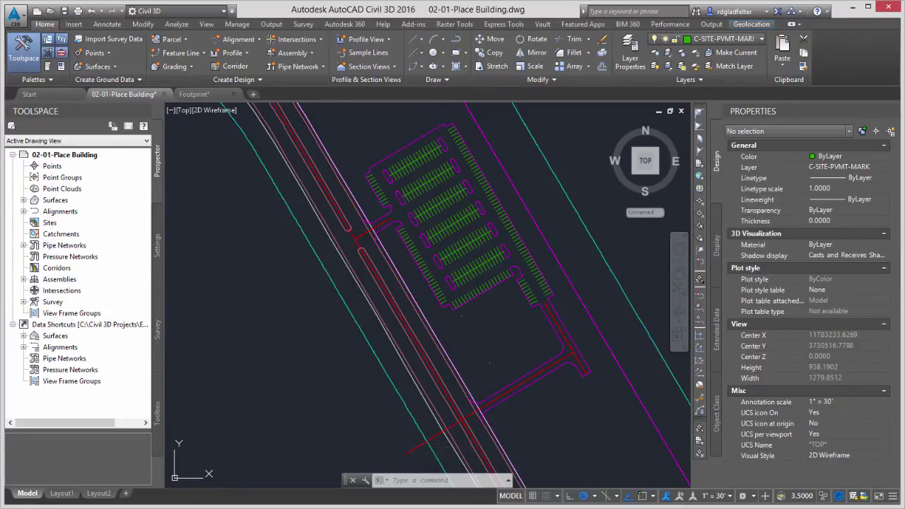
Insert the Footprint block at a site node, rotated 121 by a second node, at elevation 190
text(i)
key(Return)
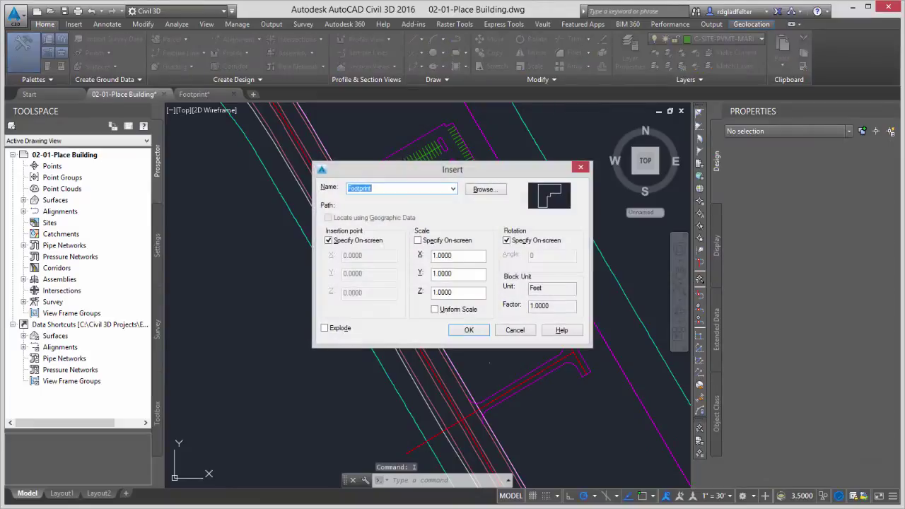
click(470, 330)
text(e]: )
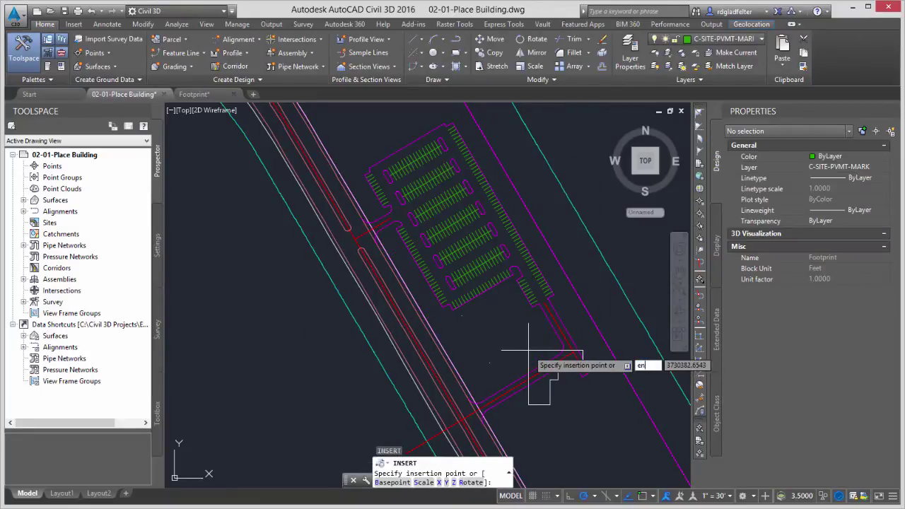
text(node)
key(Return)
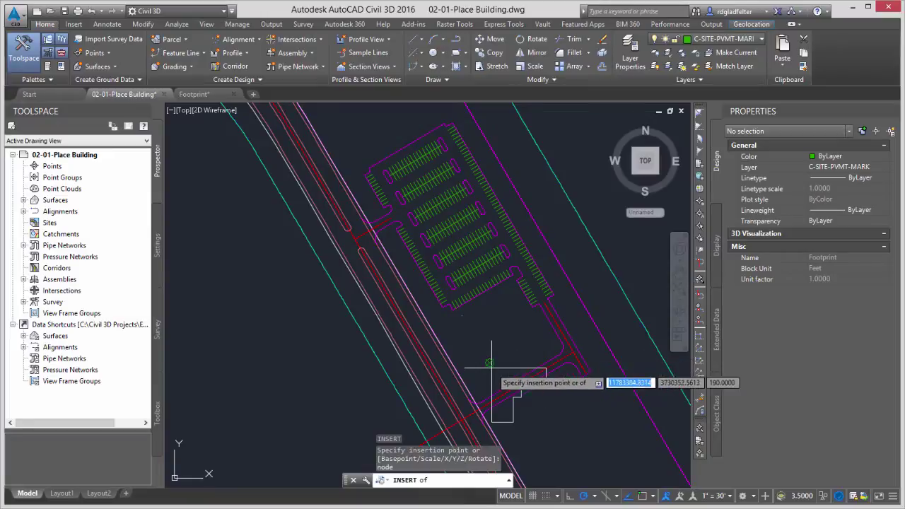
click(485, 369)
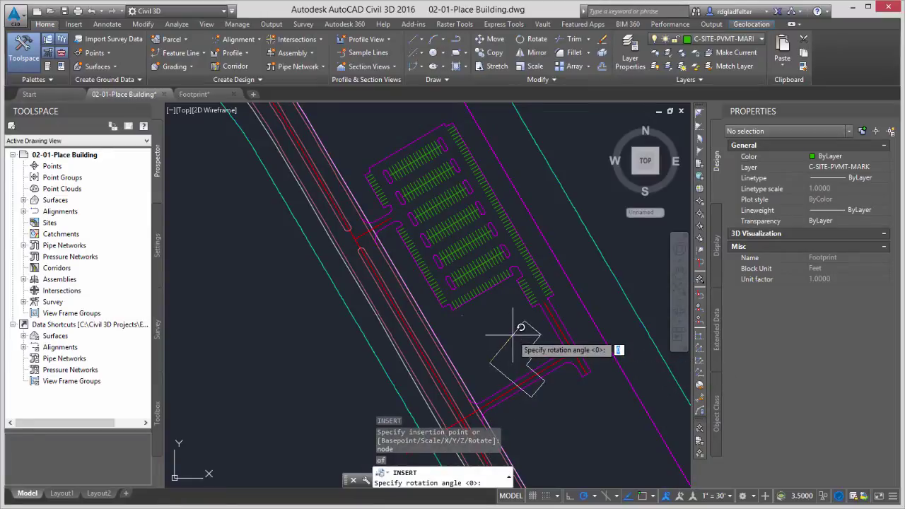
text(node)
key(Return)
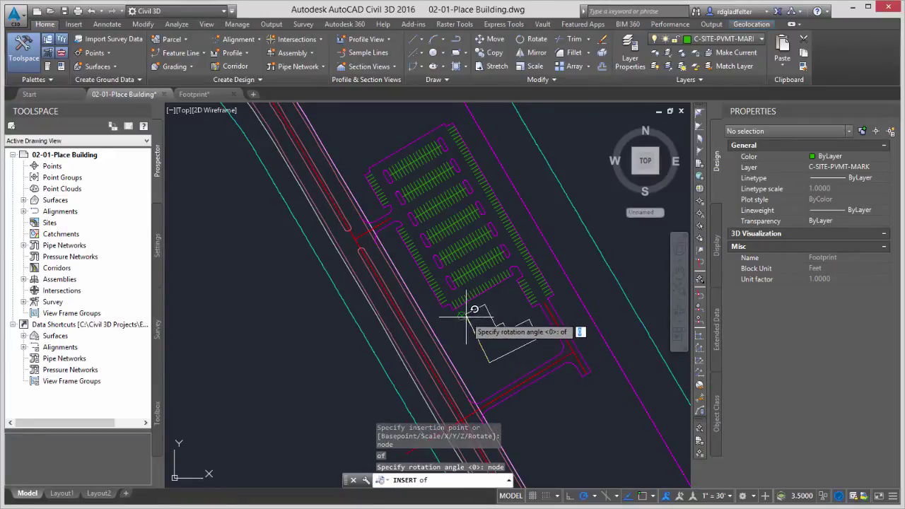
click(518, 366)
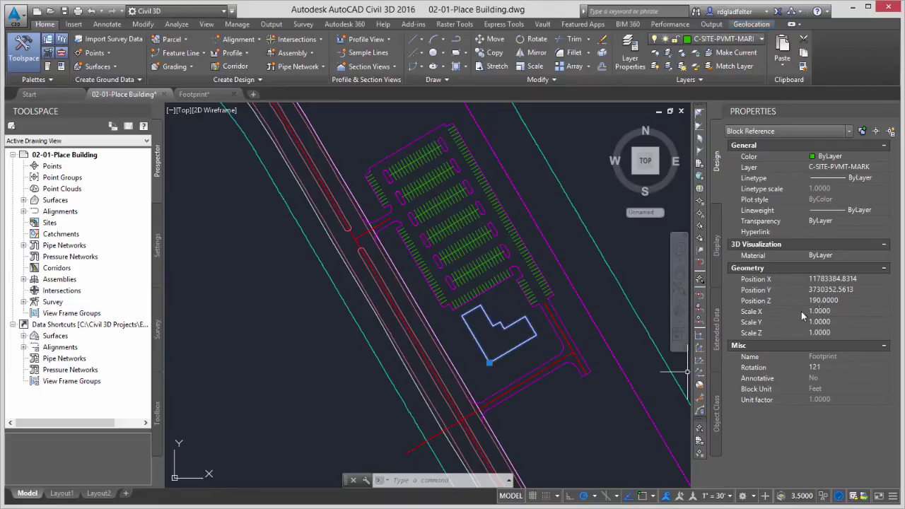
key(Escape)
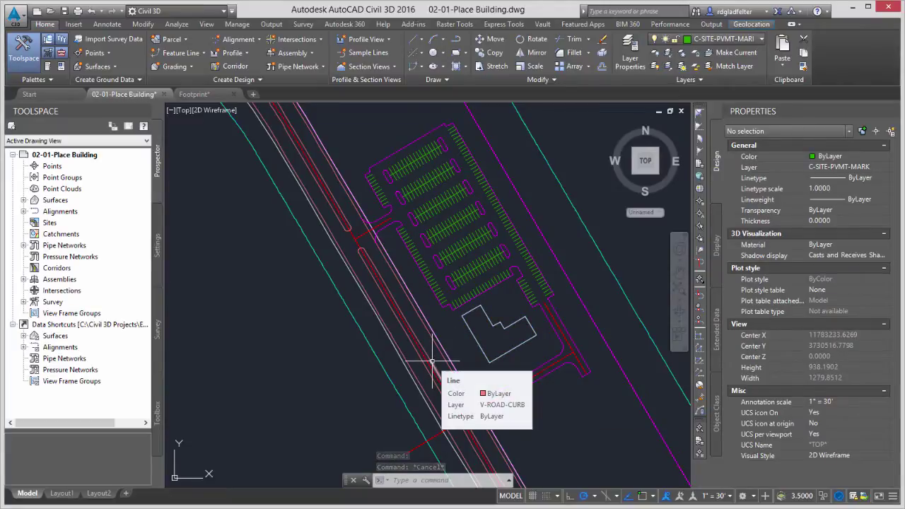
Run Export Shared Reference Point from the Toolbox, snapping origin and north to footprint corner endpoints
click(157, 405)
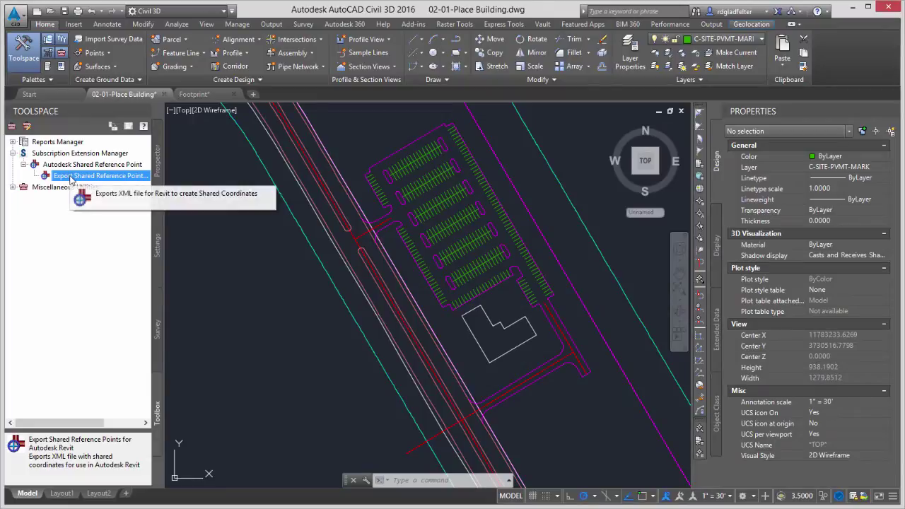
double_click(71, 178)
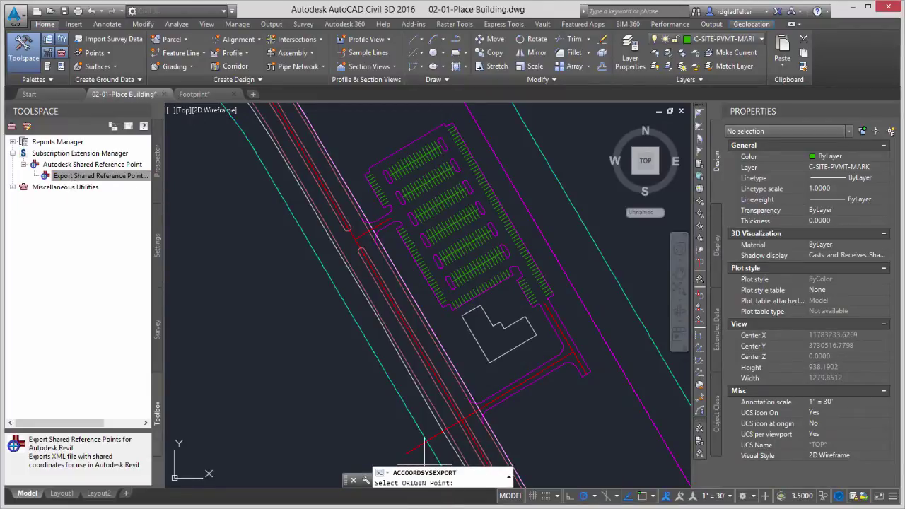
text(end)
key(Return)
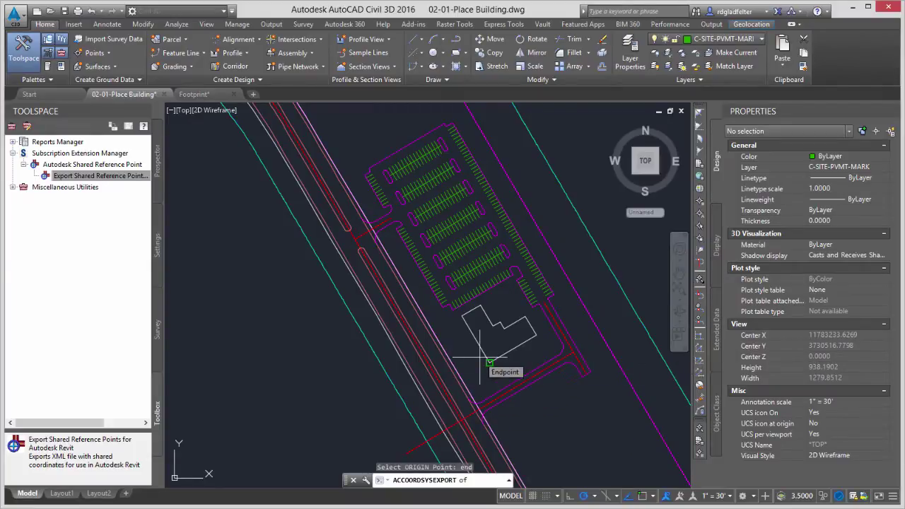
click(480, 358)
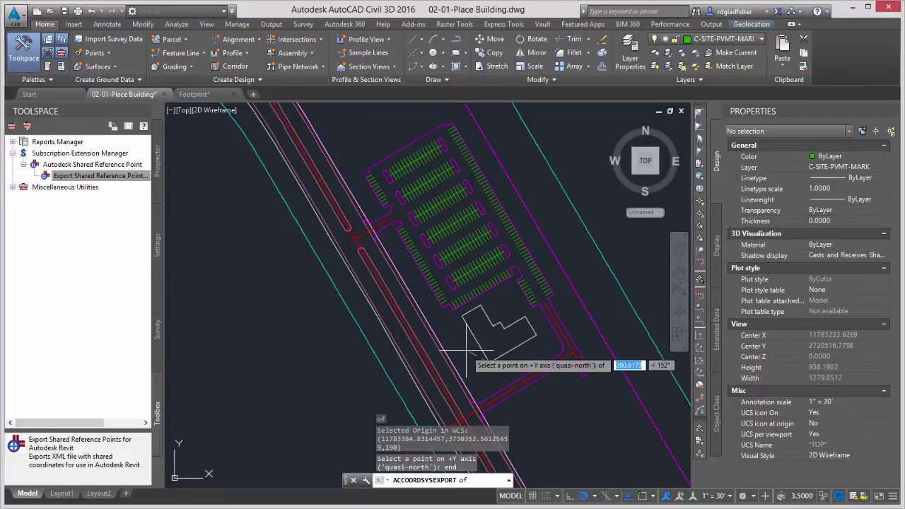
text(end)
key(Return)
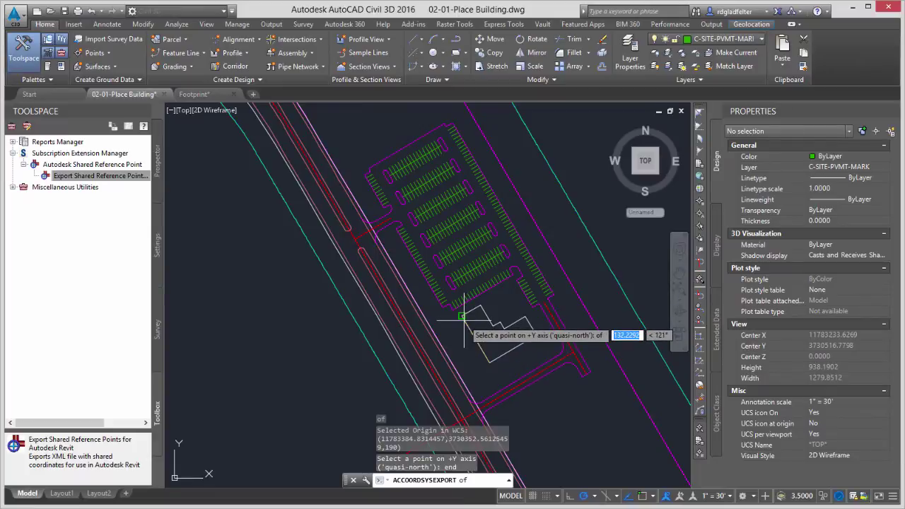
click(464, 322)
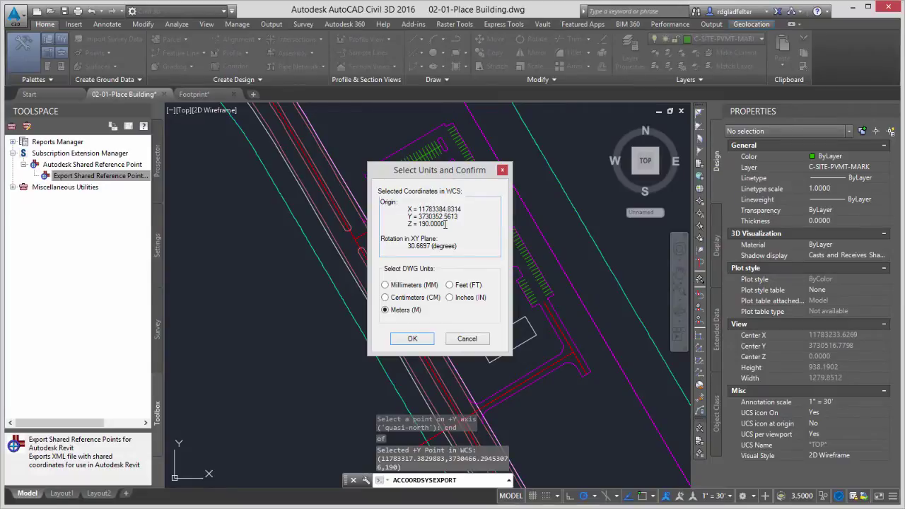
Set the drawing units to feet and confirm the reference point coordinates
double_click(435, 224)
click(448, 223)
click(450, 285)
click(410, 339)
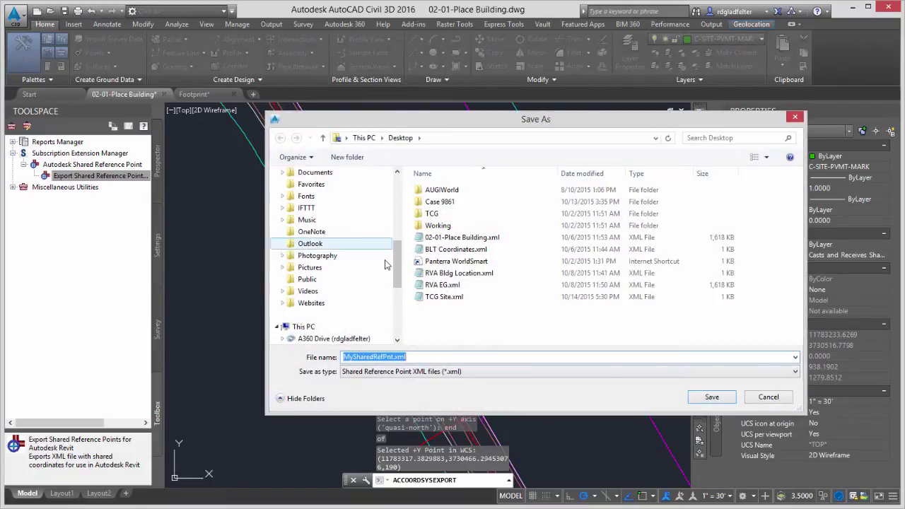
Save the file as TCG Site.xml in the Desktop folder, overwriting the existing copy
drag(398, 256, 399, 192)
click(310, 190)
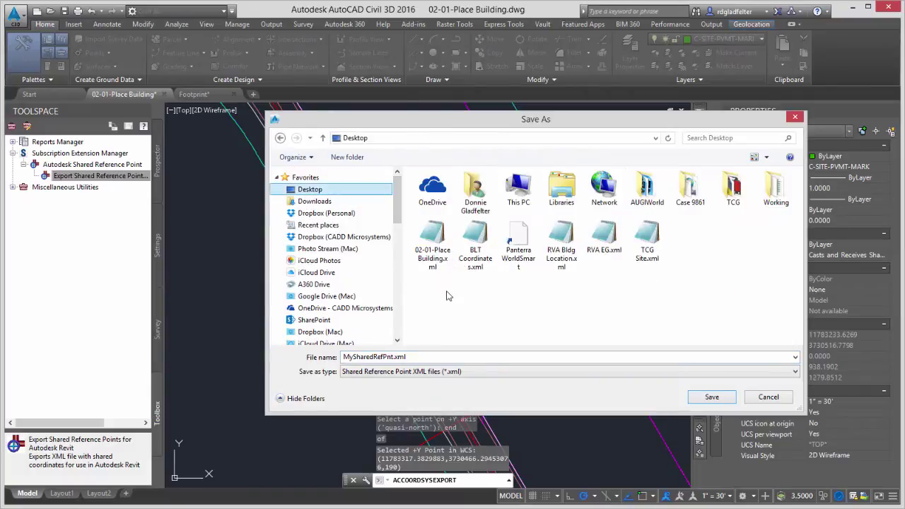
click(645, 252)
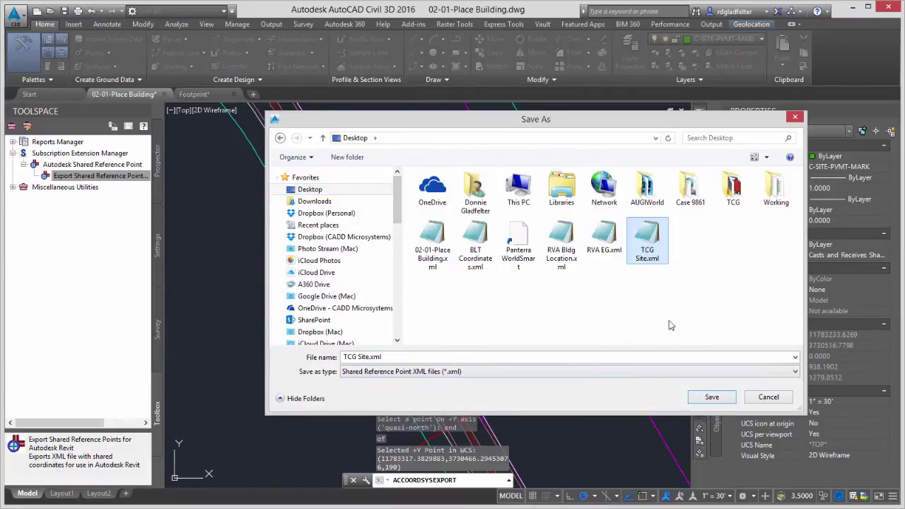
click(712, 397)
click(388, 300)
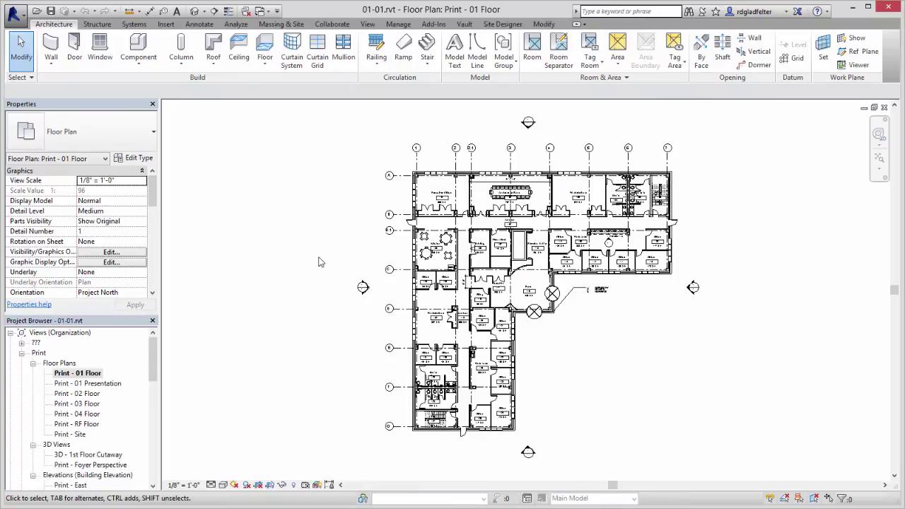
Start Import Shared Coordinates from XML and pick the top wall corners as origin and +Y direction
click(432, 24)
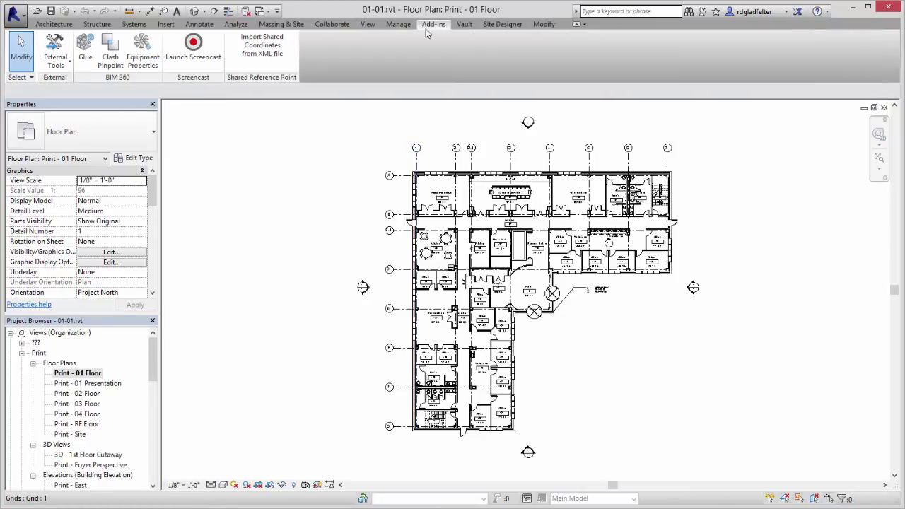
click(263, 53)
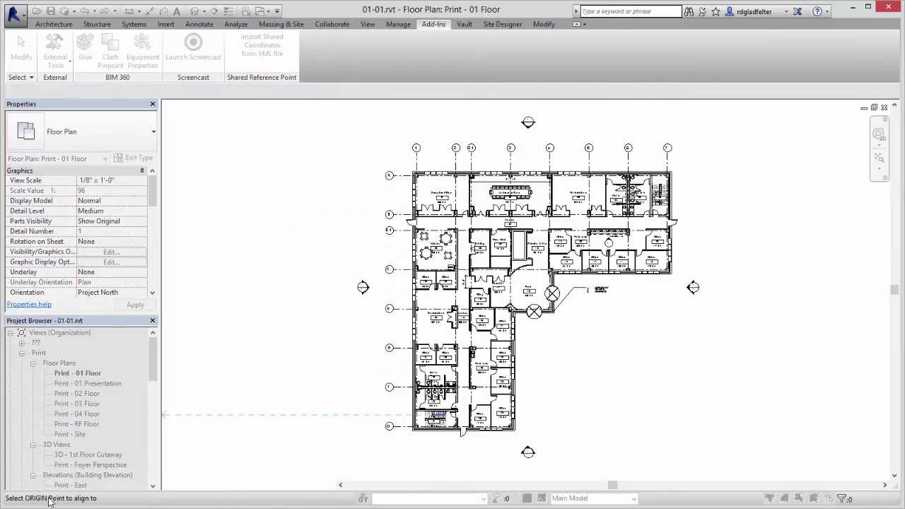
scroll(421, 153, up, 4)
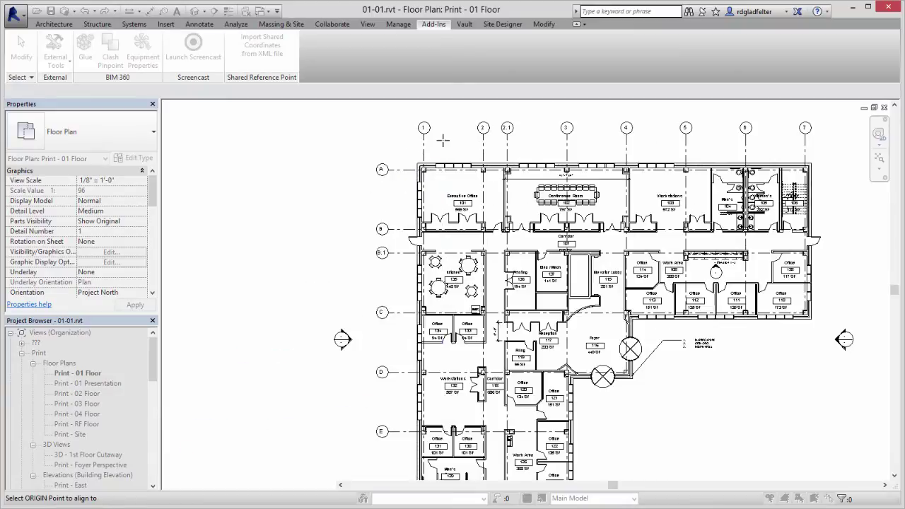
scroll(423, 152, up, 2)
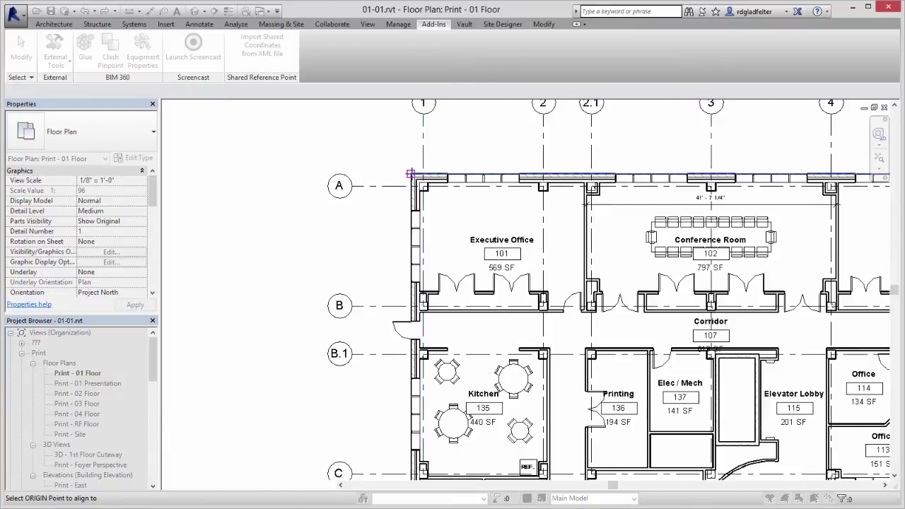
scroll(249, 181, down, 2)
middle_drag(563, 198, 181, 214)
scroll(590, 191, up, 5)
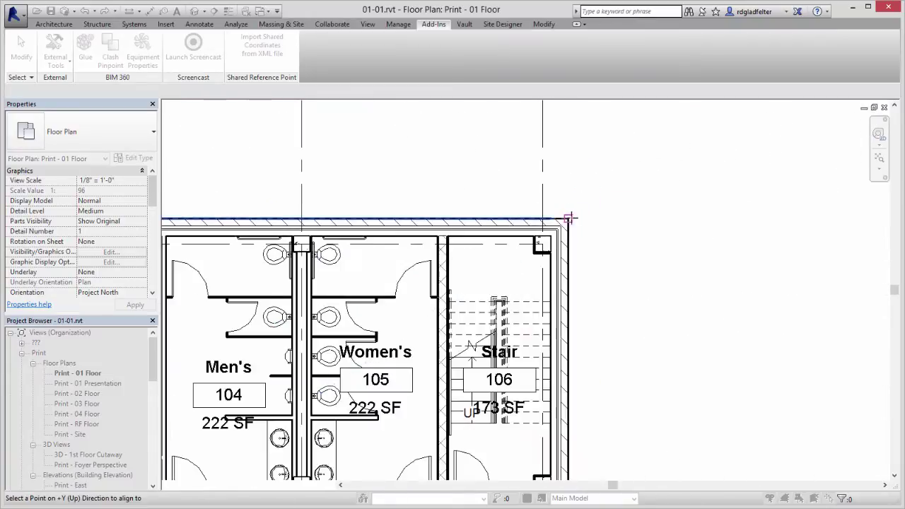
click(568, 218)
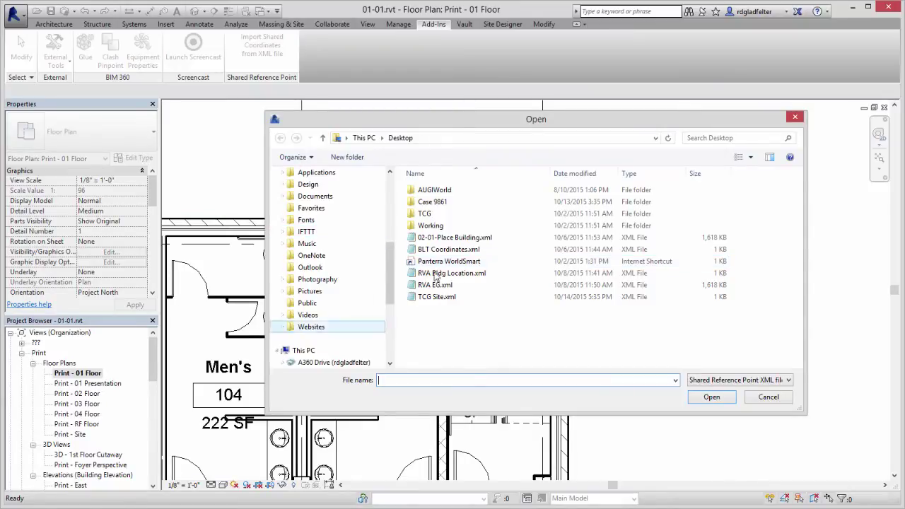
Open TCG Site.xml, confirm creating the TCG Site shared coordinates, and acknowledge the success message
click(449, 299)
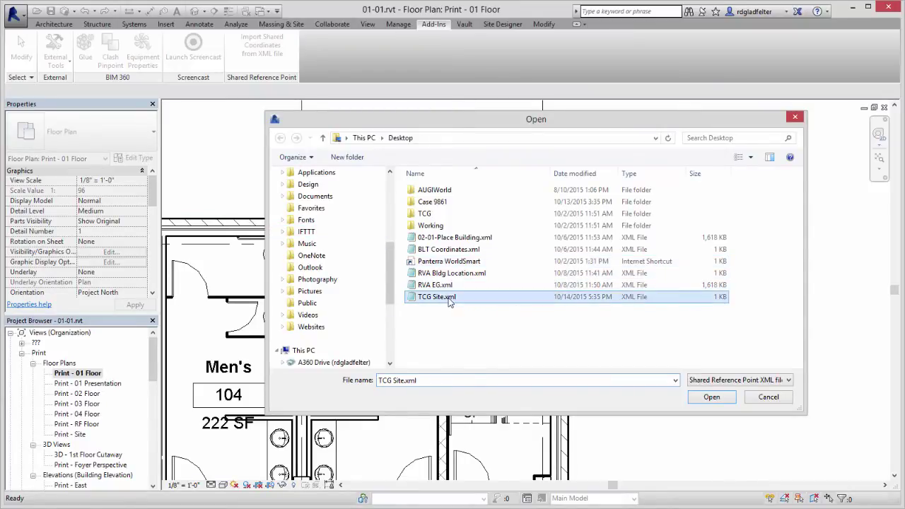
click(711, 396)
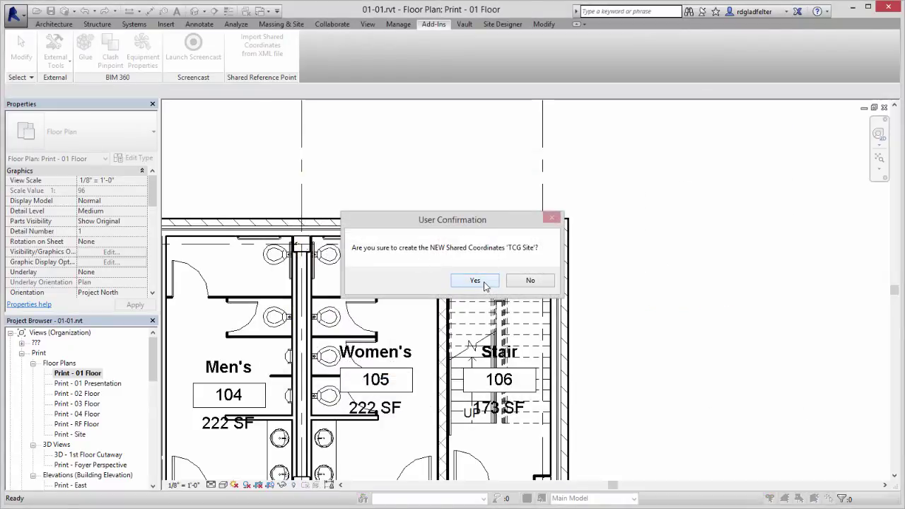
click(476, 281)
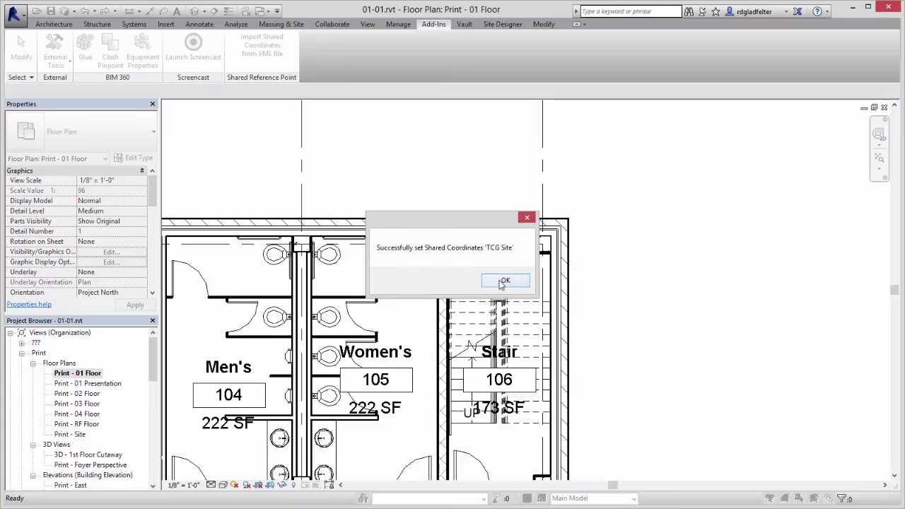
click(502, 279)
middle_drag(396, 332, 558, 302)
scroll(559, 301, down, 10)
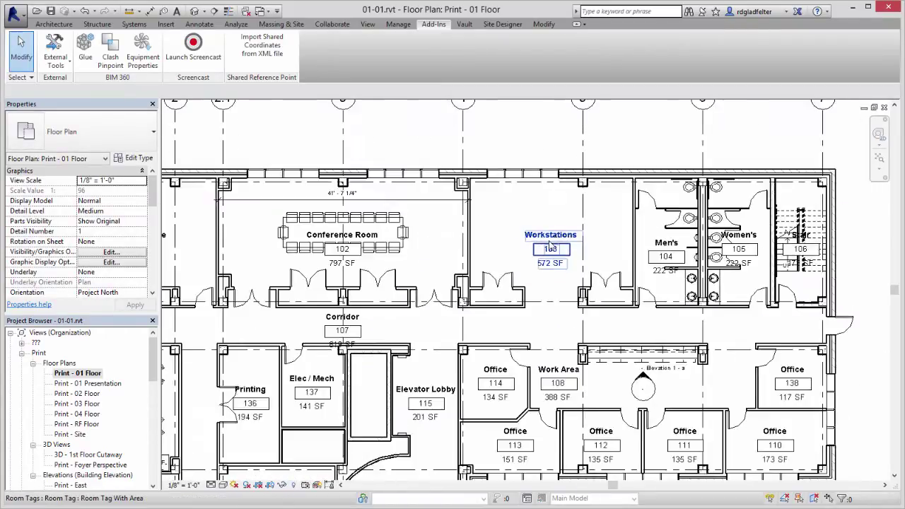
scroll(475, 288, down, 1)
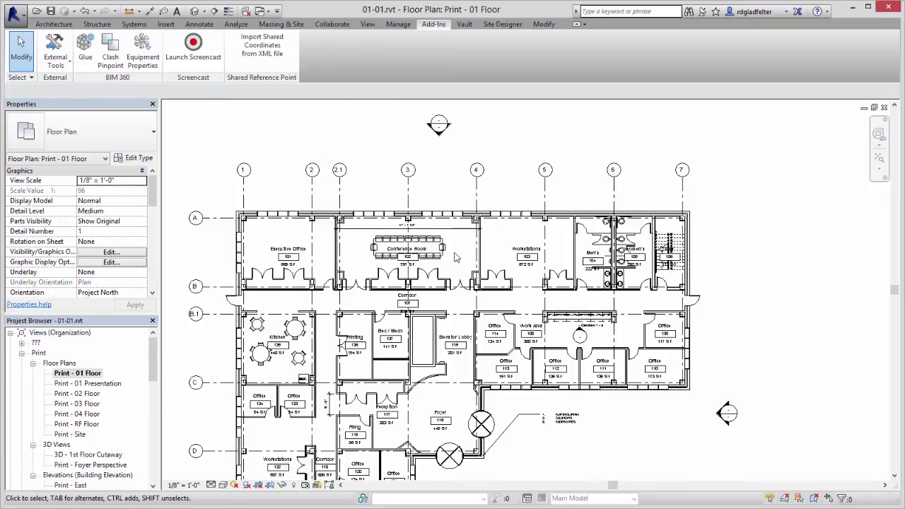
In the Location dialog's Site tab, make TCG Site current (120° 40' 11" East)
click(400, 26)
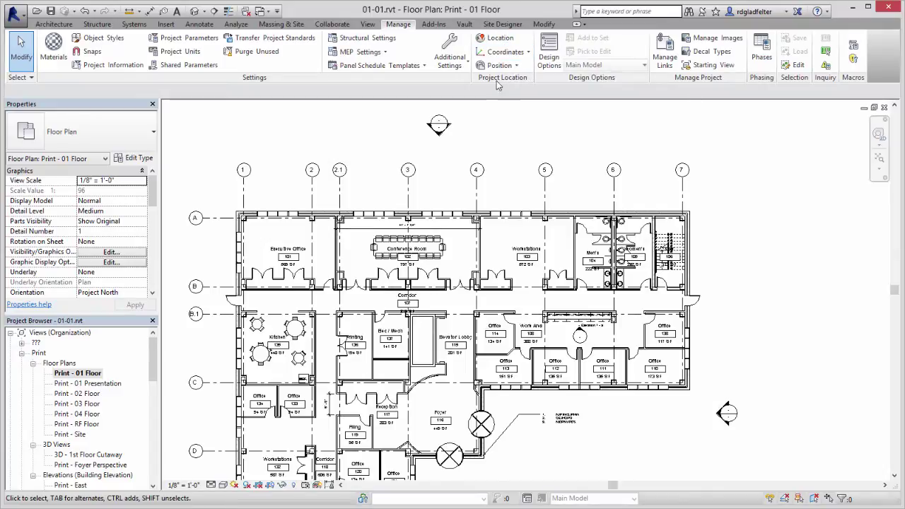
click(495, 38)
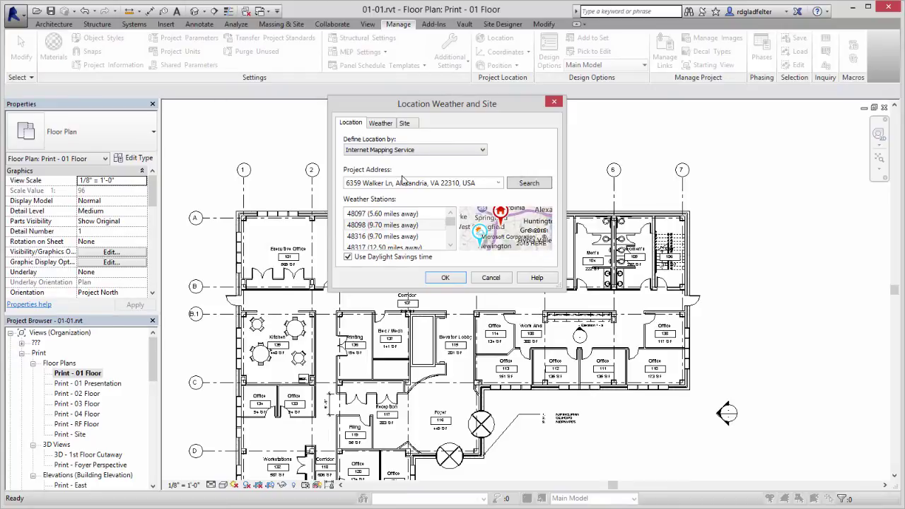
click(405, 124)
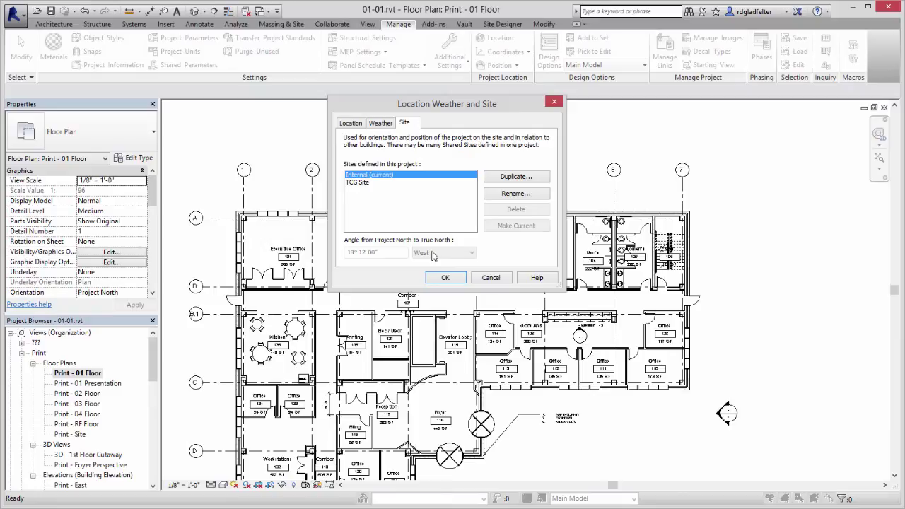
click(357, 182)
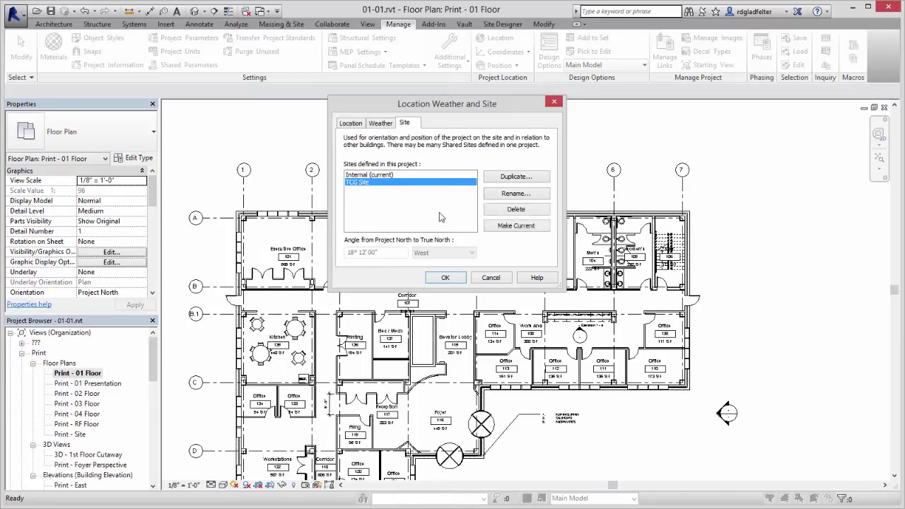
click(525, 226)
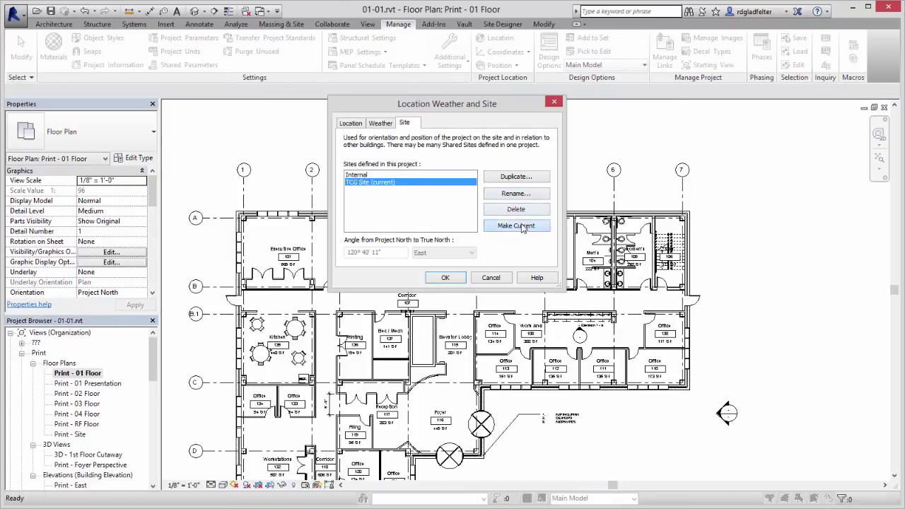
click(447, 279)
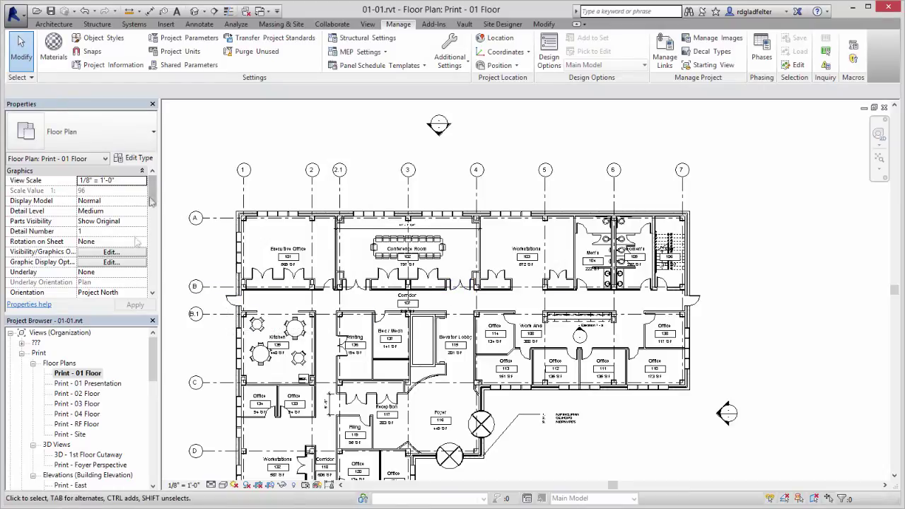
Change the floor plan view's Orientation to True North and centre the rotated building
scroll(152, 206, down, 1)
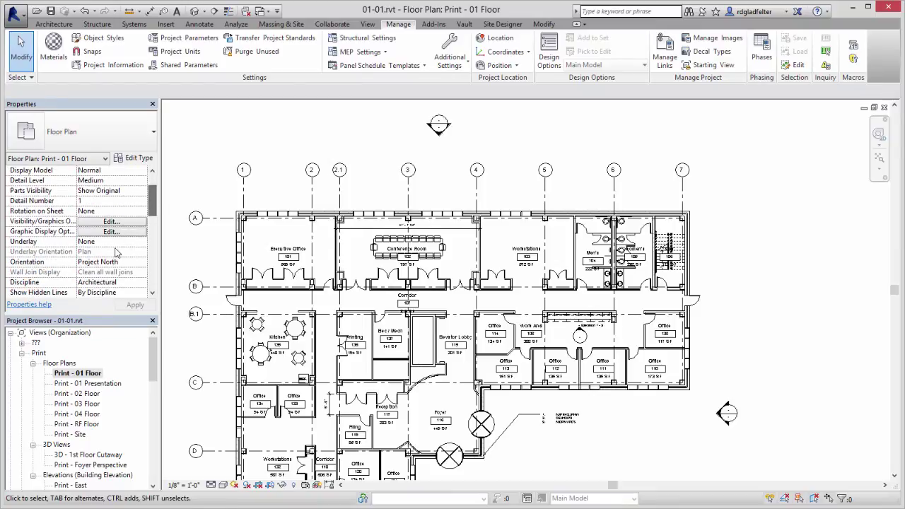
click(100, 262)
scroll(214, 283, down, 3)
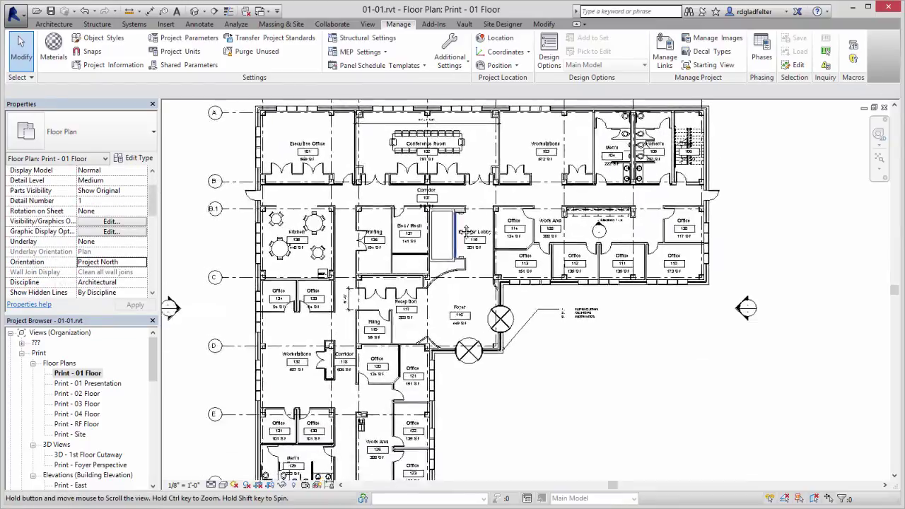
click(126, 263)
click(142, 262)
click(110, 281)
middle_drag(349, 368, 519, 222)
scroll(538, 269, down, 2)
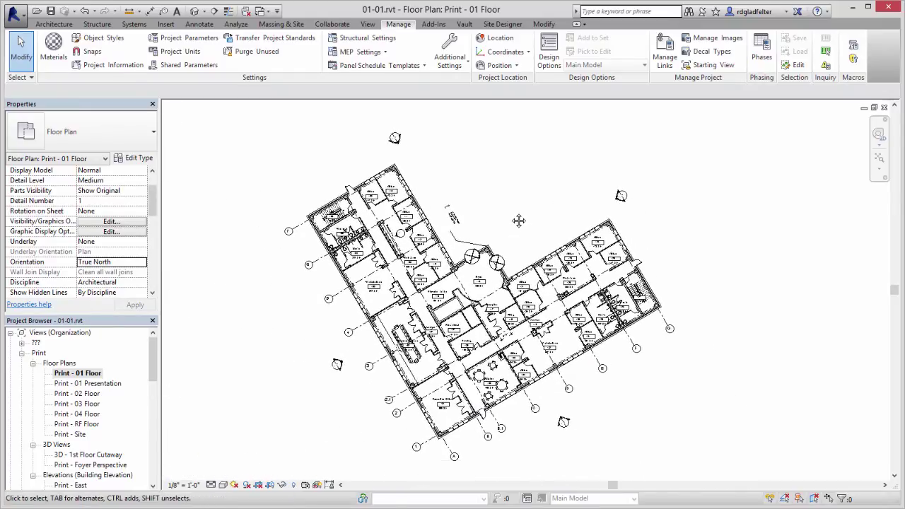